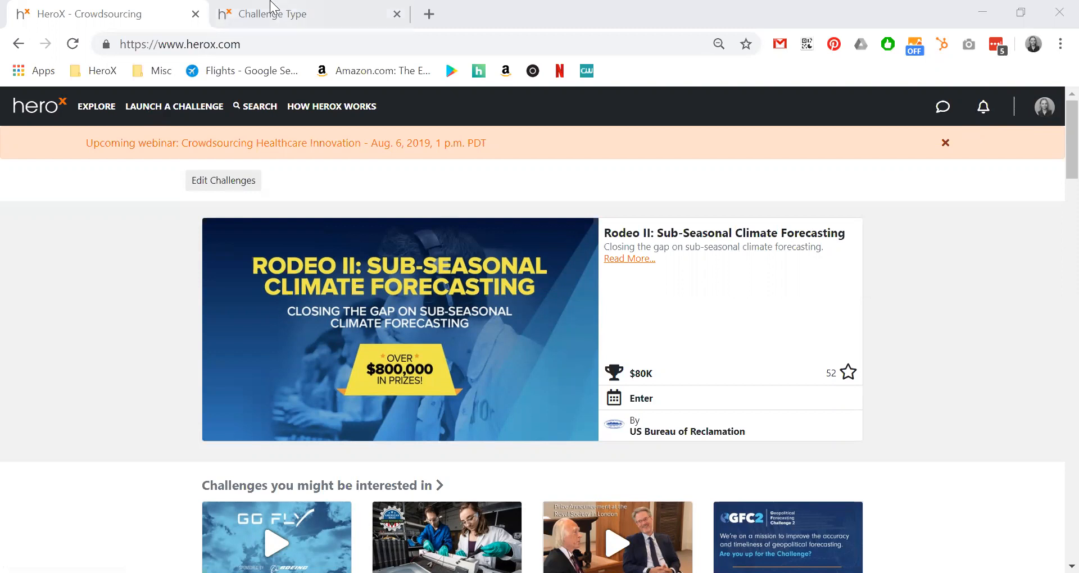
- Switch to the challenge creation wizard and choose Ideas as the challenge type
{"action": "key", "text": "ctrl+Tab"}
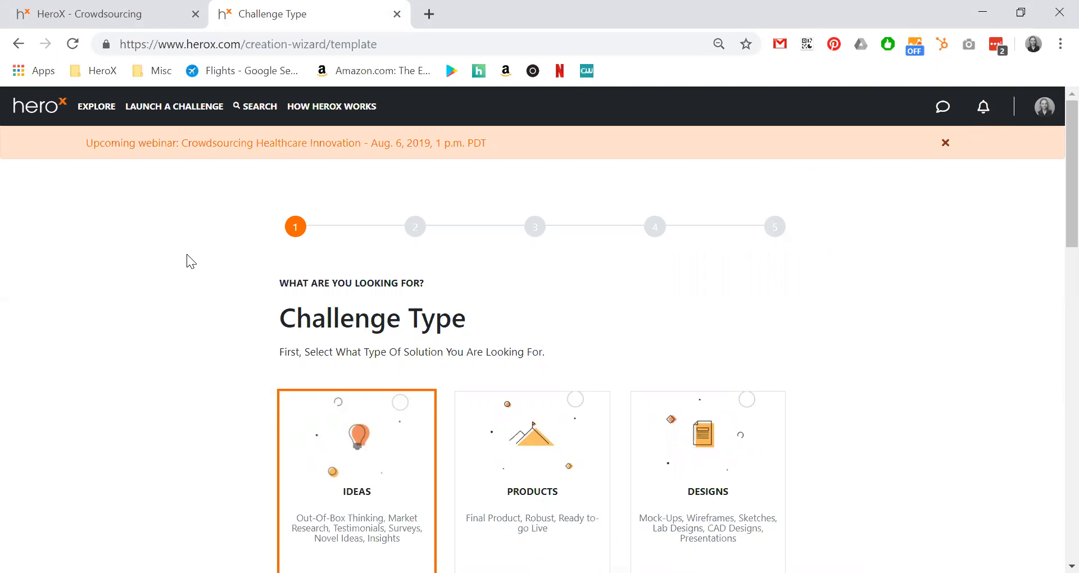
{"action": "scroll", "coordinate": [186, 254], "scroll_direction": "down", "scroll_amount": 2}
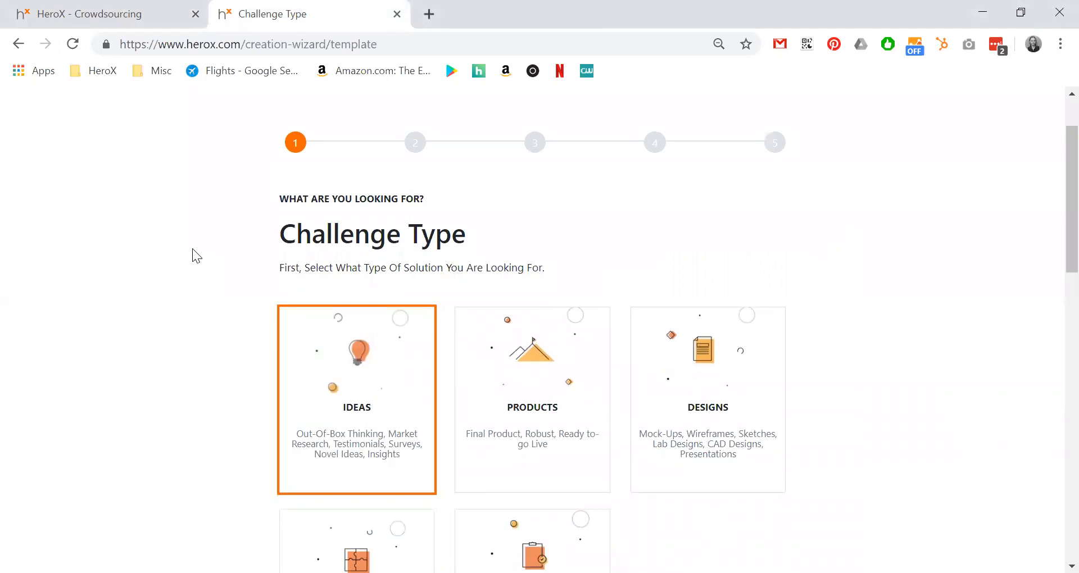
{"action": "scroll", "coordinate": [182, 258], "scroll_direction": "down", "scroll_amount": 2}
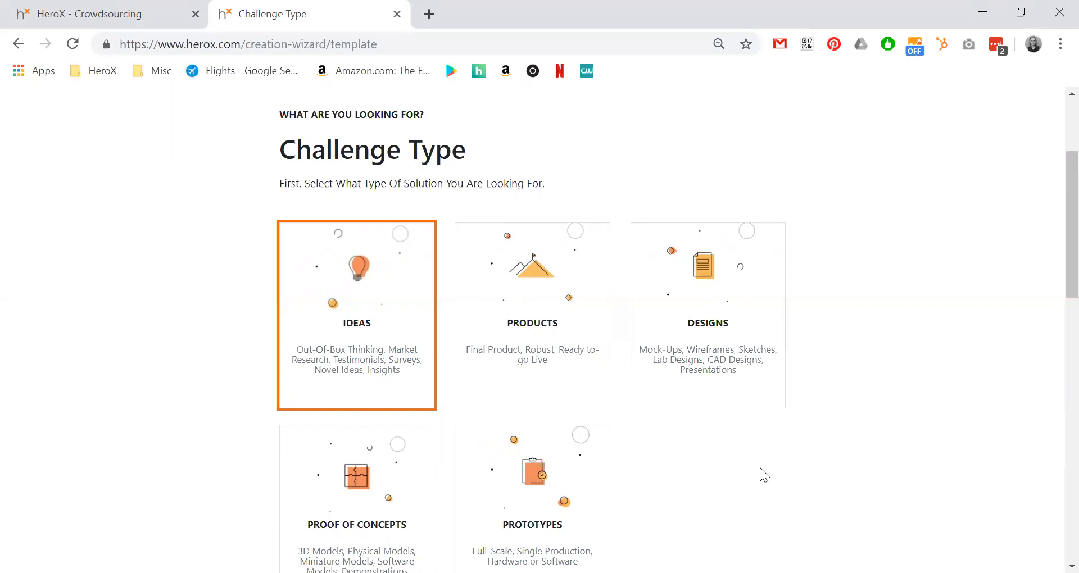
{"action": "left_click", "coordinate": [522, 336]}
{"action": "left_click", "coordinate": [686, 328]}
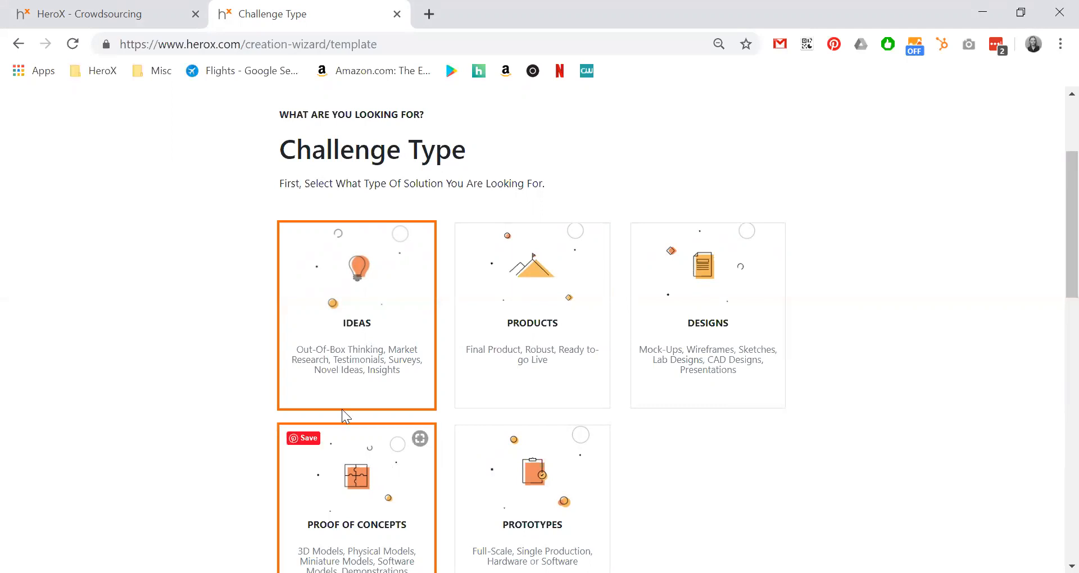
{"action": "left_click", "coordinate": [386, 296]}
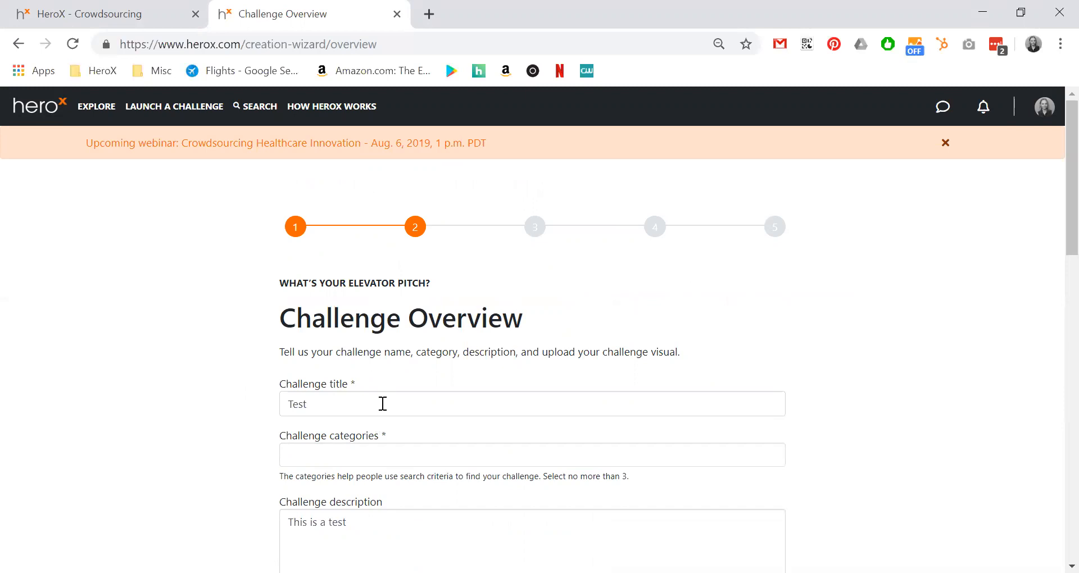
- Add Non-Profit & Social Impact as the category of the Test challenge
{"action": "scroll", "coordinate": [462, 413], "scroll_direction": "down", "scroll_amount": 1}
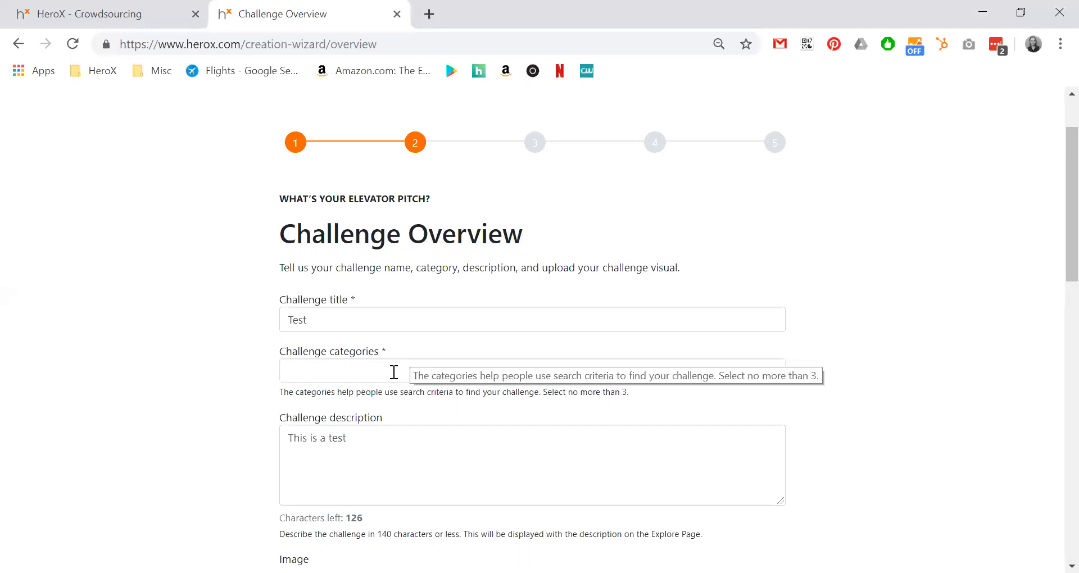
{"action": "left_click", "coordinate": [392, 372]}
{"action": "scroll", "coordinate": [375, 413], "scroll_direction": "down", "scroll_amount": 1}
{"action": "scroll", "coordinate": [374, 413], "scroll_direction": "down", "scroll_amount": 3}
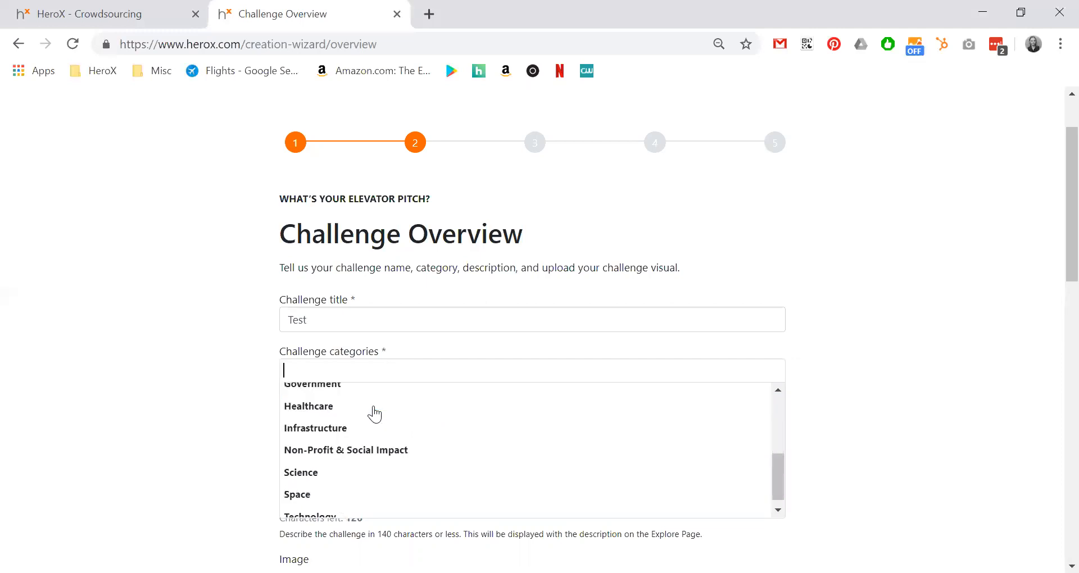
{"action": "left_click", "coordinate": [368, 444]}
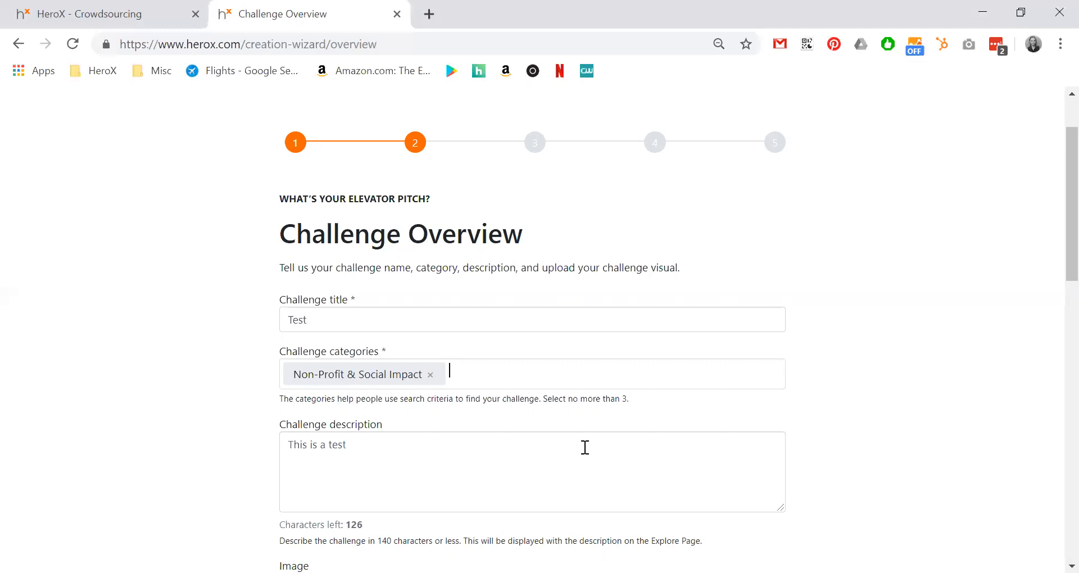
- Keep the existing challenge description and light bulb image, and continue to the problem statement stage
{"action": "scroll", "coordinate": [582, 448], "scroll_direction": "down", "scroll_amount": 2}
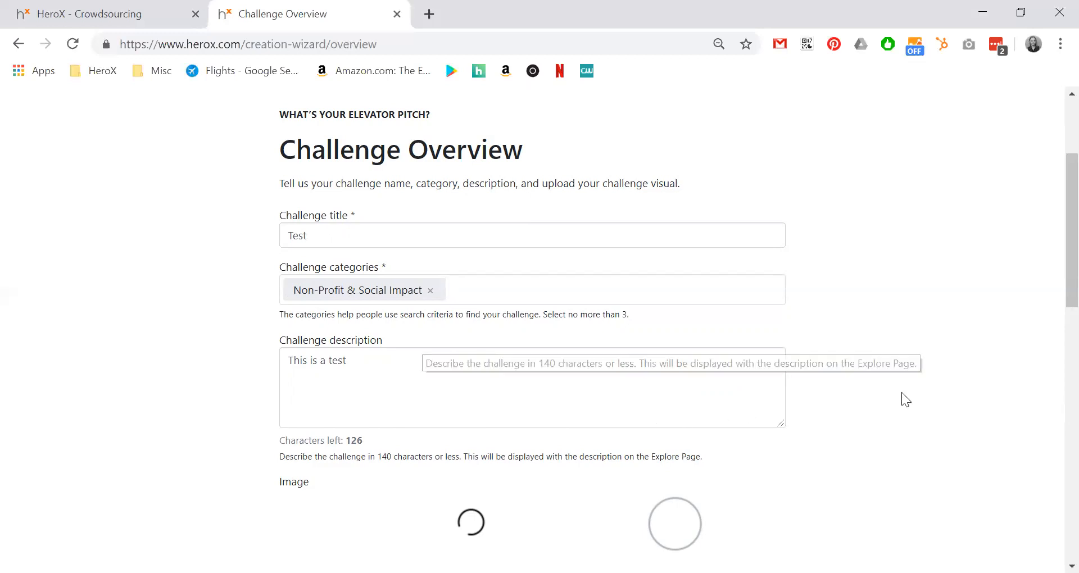
{"action": "scroll", "coordinate": [787, 354], "scroll_direction": "down", "scroll_amount": 5}
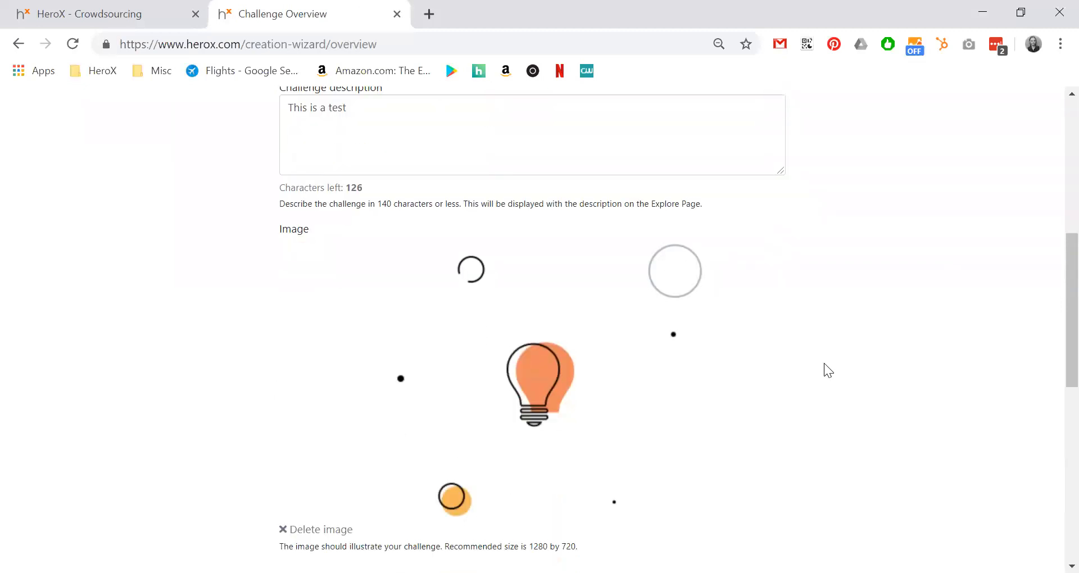
{"action": "mouse_move", "coordinate": [525, 354]}
{"action": "scroll", "coordinate": [886, 378], "scroll_direction": "down", "scroll_amount": 3}
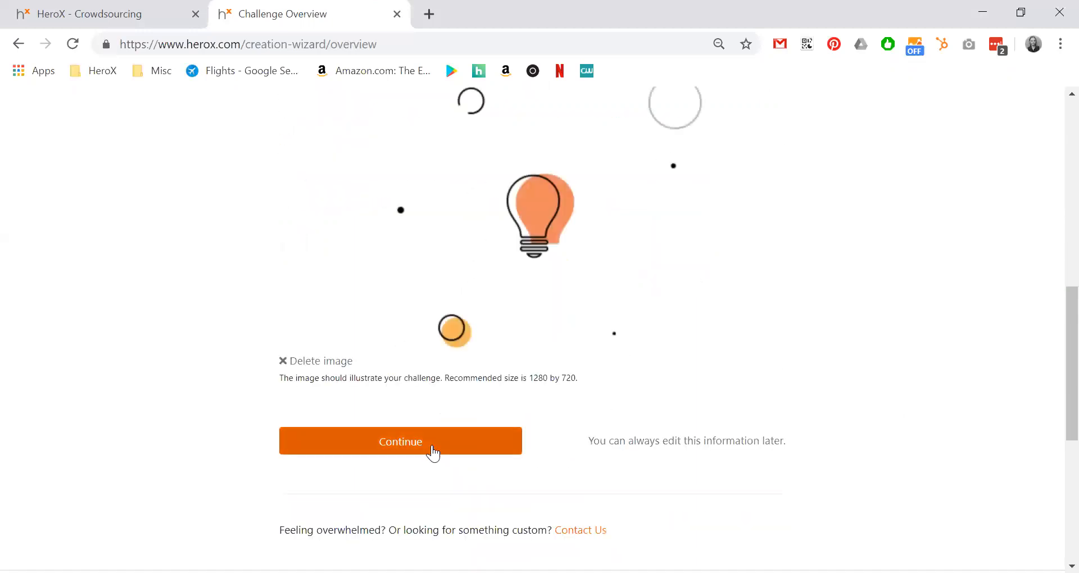
{"action": "left_click", "coordinate": [432, 447]}
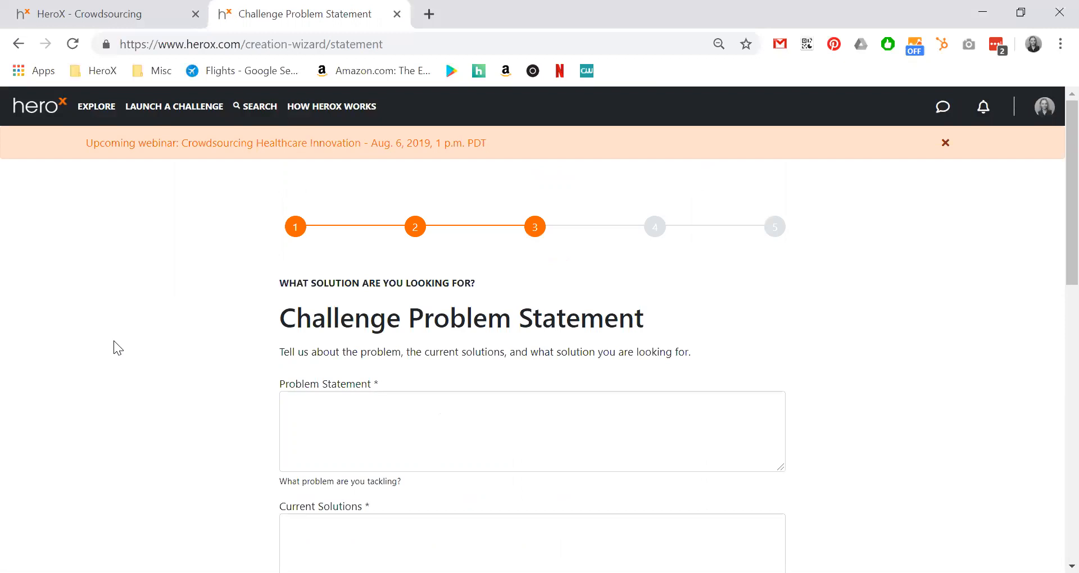
- Look over the problem statement, current solutions and pain point fields and try to continue with them left blank
{"action": "scroll", "coordinate": [114, 341], "scroll_direction": "down", "scroll_amount": 1}
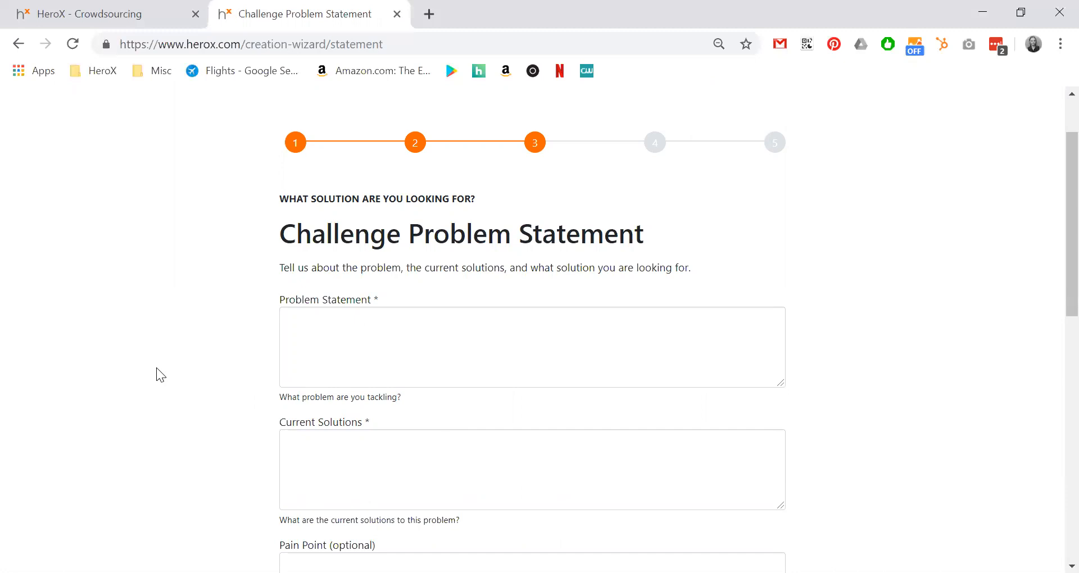
{"action": "scroll", "coordinate": [206, 343], "scroll_direction": "down", "scroll_amount": 1}
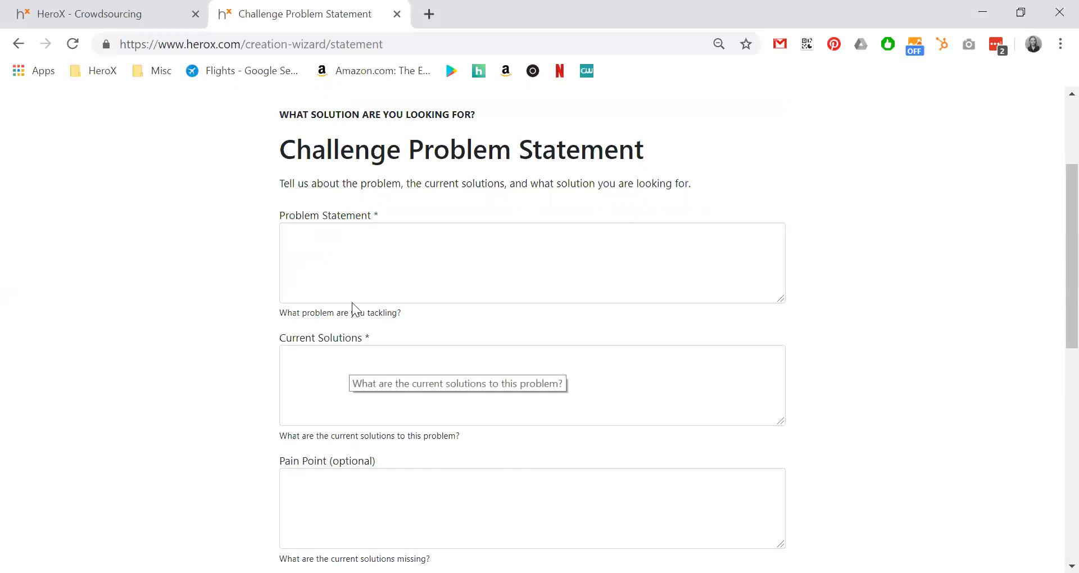
{"action": "scroll", "coordinate": [345, 368], "scroll_direction": "down", "scroll_amount": 3}
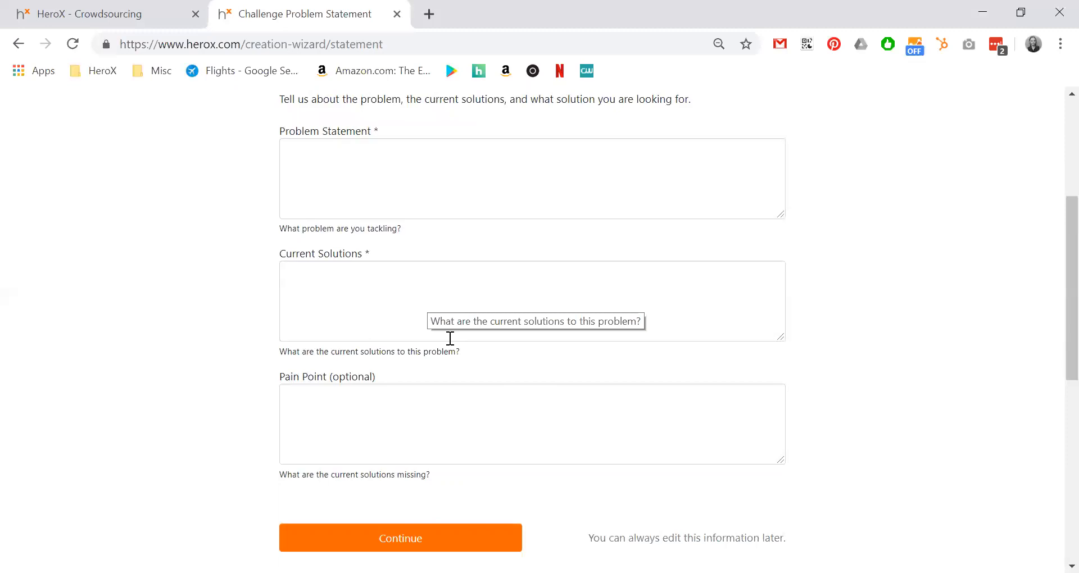
{"action": "scroll", "coordinate": [475, 344], "scroll_direction": "up", "scroll_amount": 1}
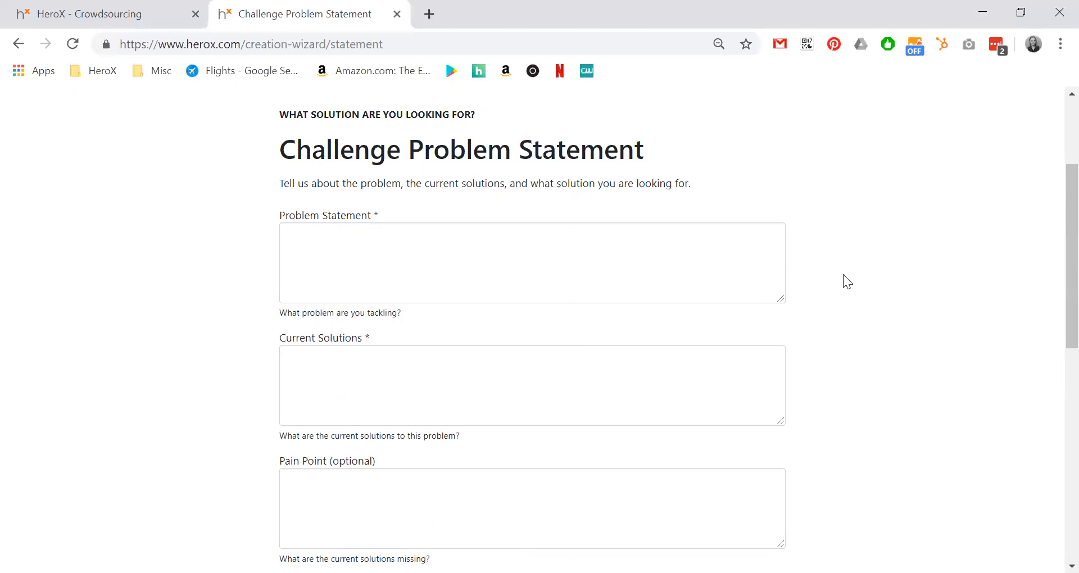
{"action": "scroll", "coordinate": [842, 275], "scroll_direction": "down", "scroll_amount": 3}
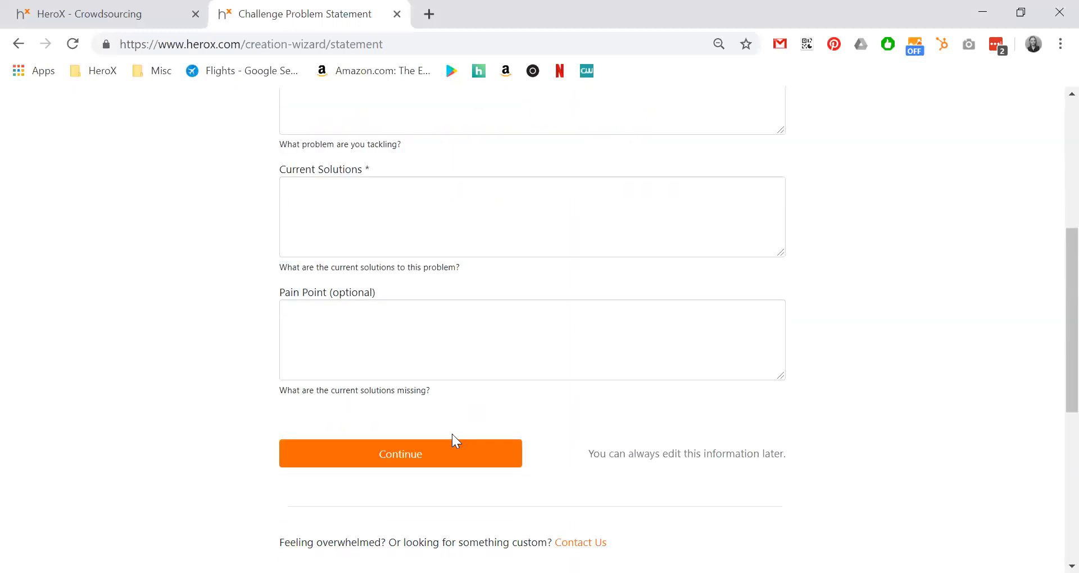
{"action": "left_click", "coordinate": [409, 459]}
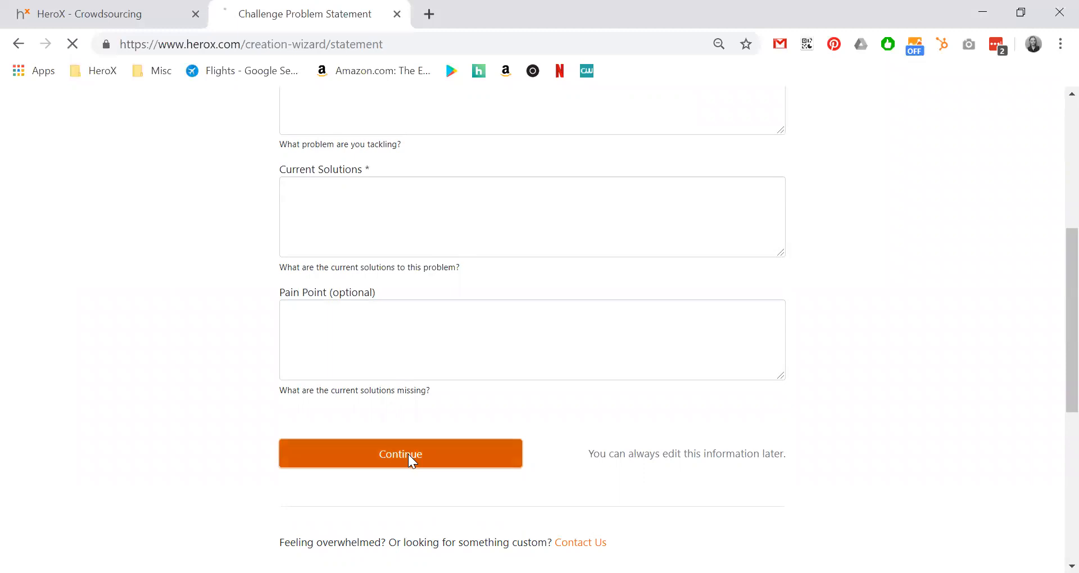
- Enter "Test" as both the problem statement and the current solutions, and continue to the prize stage
{"action": "left_click", "coordinate": [427, 480]}
{"action": "type", "text": "Test"}
{"action": "scroll", "coordinate": [431, 471], "scroll_direction": "down", "scroll_amount": 4}
{"action": "left_click", "coordinate": [380, 390]}
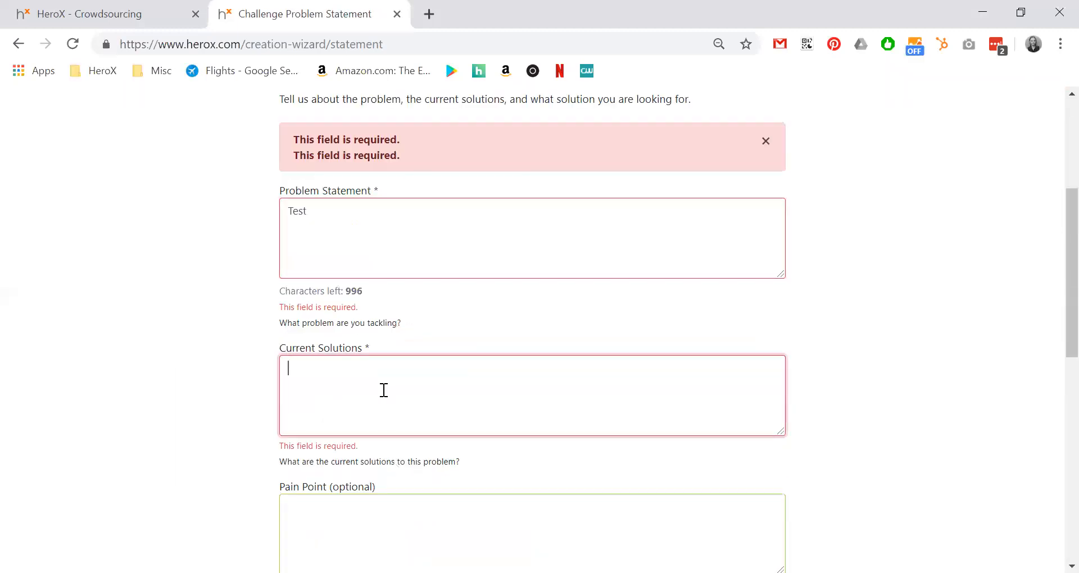
{"action": "type", "text": "Test"}
{"action": "scroll", "coordinate": [526, 254], "scroll_direction": "down", "scroll_amount": 2}
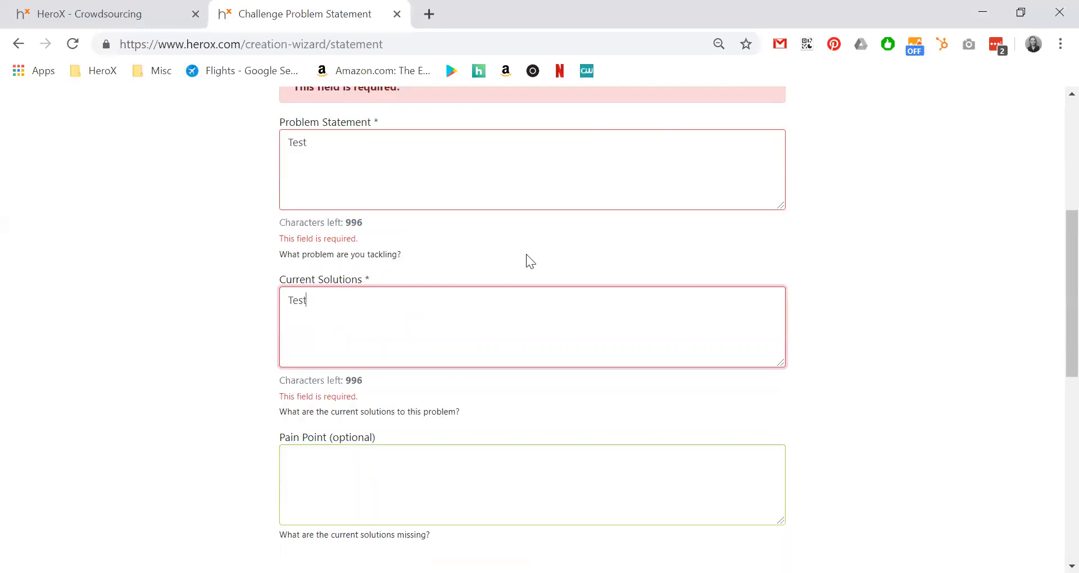
{"action": "scroll", "coordinate": [562, 393], "scroll_direction": "down", "scroll_amount": 2}
{"action": "left_click", "coordinate": [418, 418]}
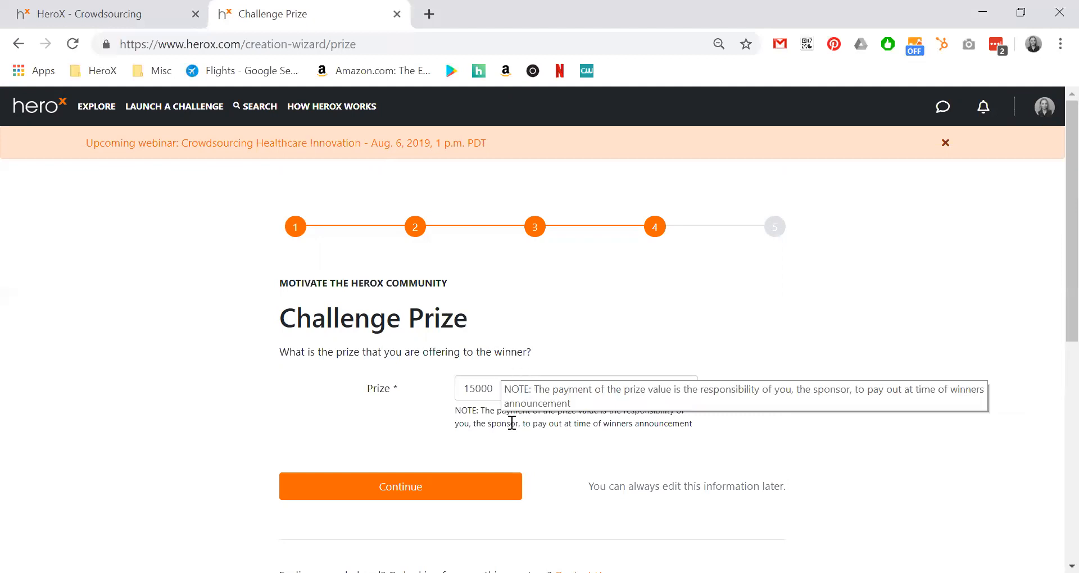
- Set the challenge prize to 10000 and continue to the timeline stage
{"action": "left_click", "coordinate": [519, 388]}
{"action": "key", "text": "BackSpace"}
{"action": "key", "text": "BackSpace"}
{"action": "key", "text": "BackSpace"}
{"action": "key", "text": "BackSpace"}
{"action": "key", "text": "BackSpace"}
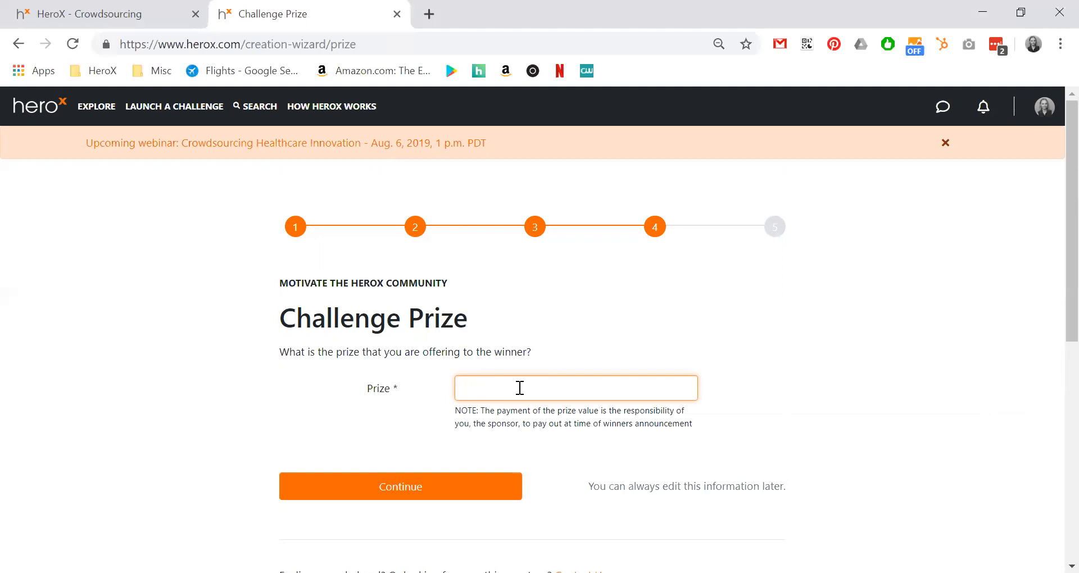
{"action": "type", "text": "10000"}
{"action": "key", "text": "Tab"}
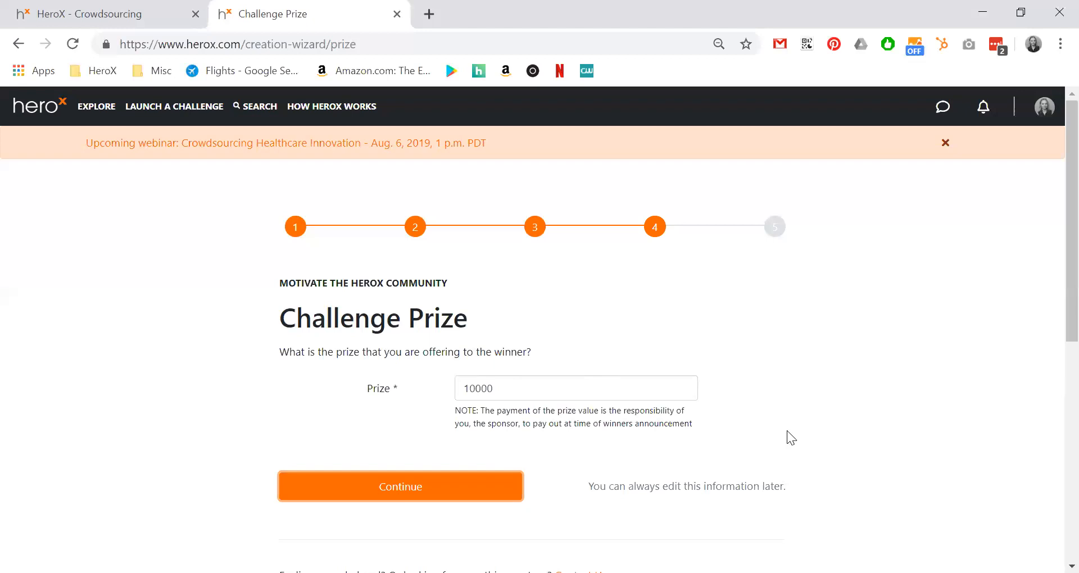
{"action": "left_click", "coordinate": [390, 488]}
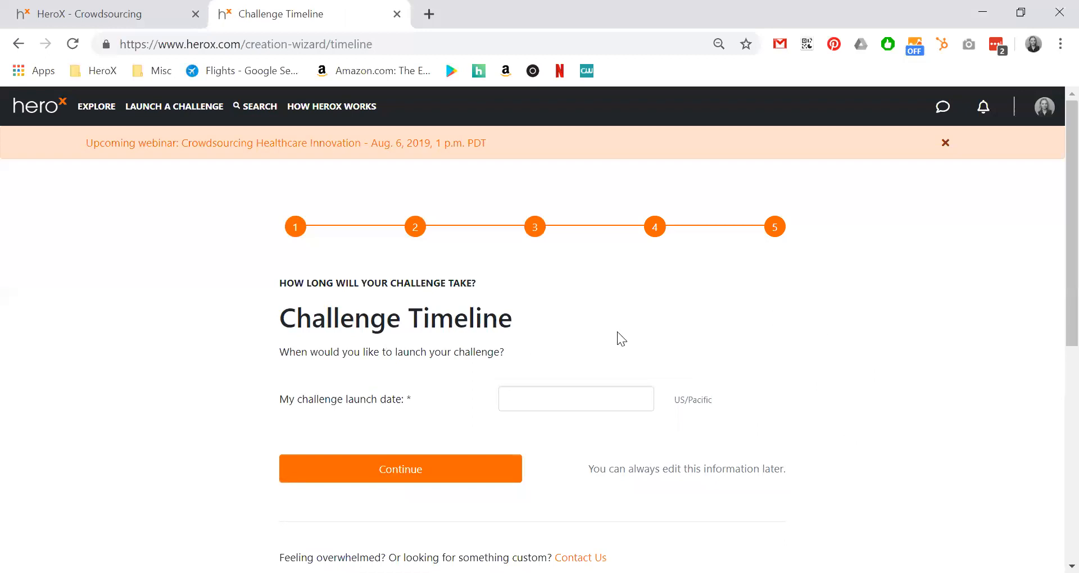
- Set the challenge launch date to September 17, 2019 at 12:00
{"action": "left_click", "coordinate": [569, 397]}
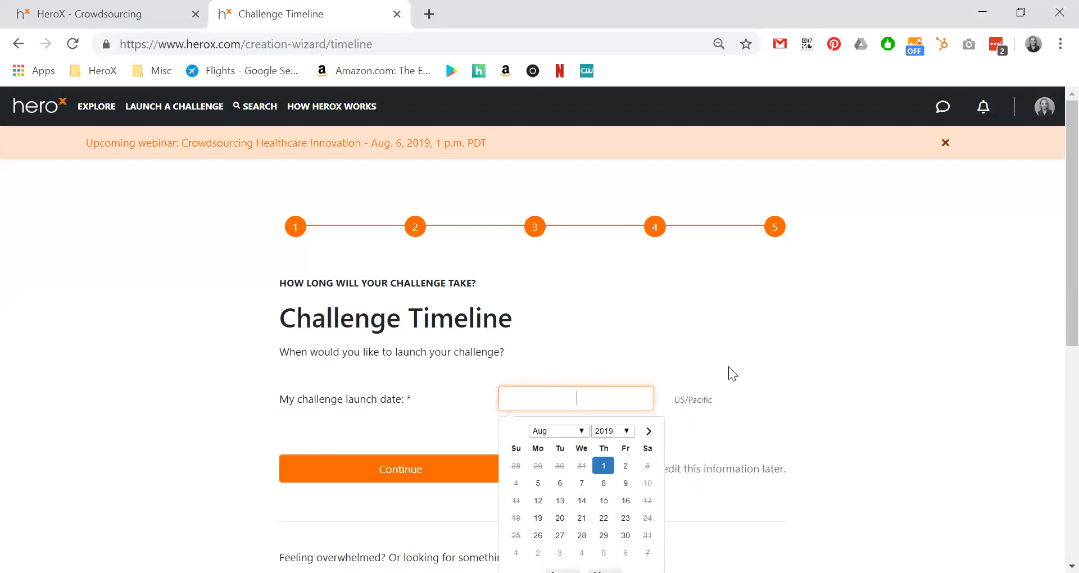
{"action": "scroll", "coordinate": [728, 366], "scroll_direction": "down", "scroll_amount": 2}
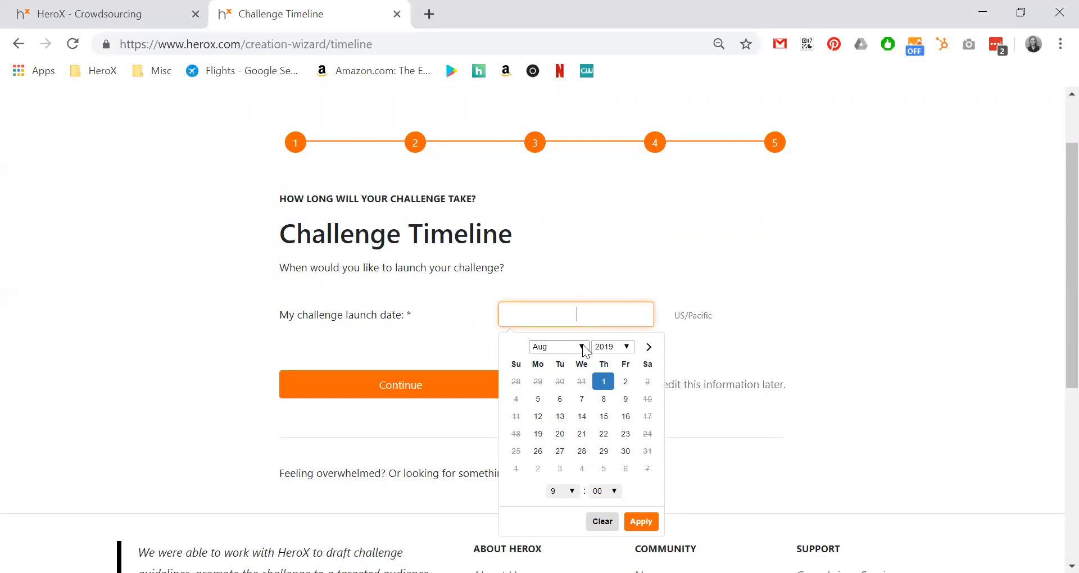
{"action": "left_click", "coordinate": [648, 347]}
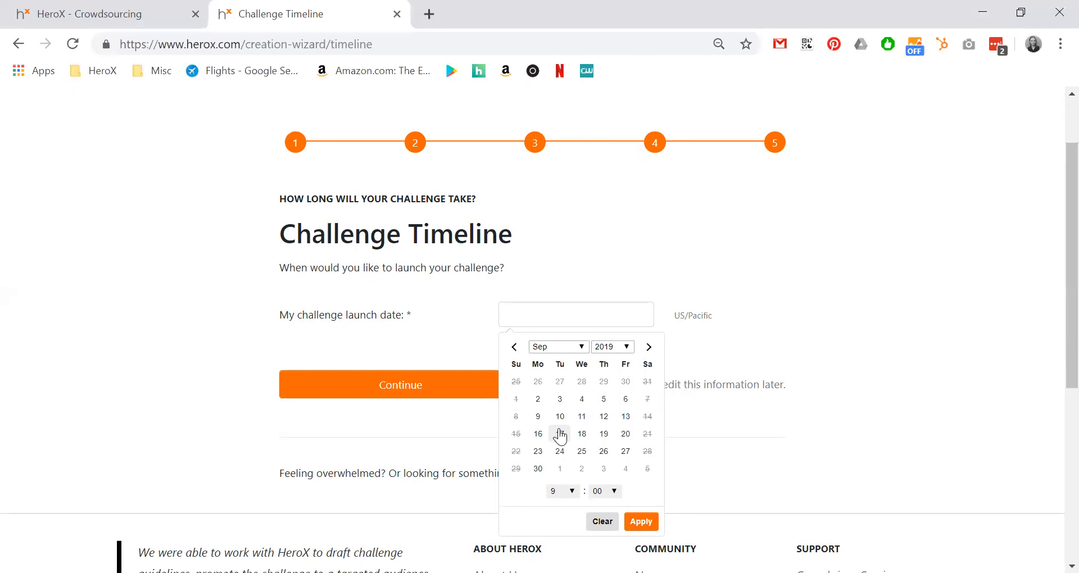
{"action": "left_click", "coordinate": [560, 433]}
{"action": "left_click", "coordinate": [569, 492]}
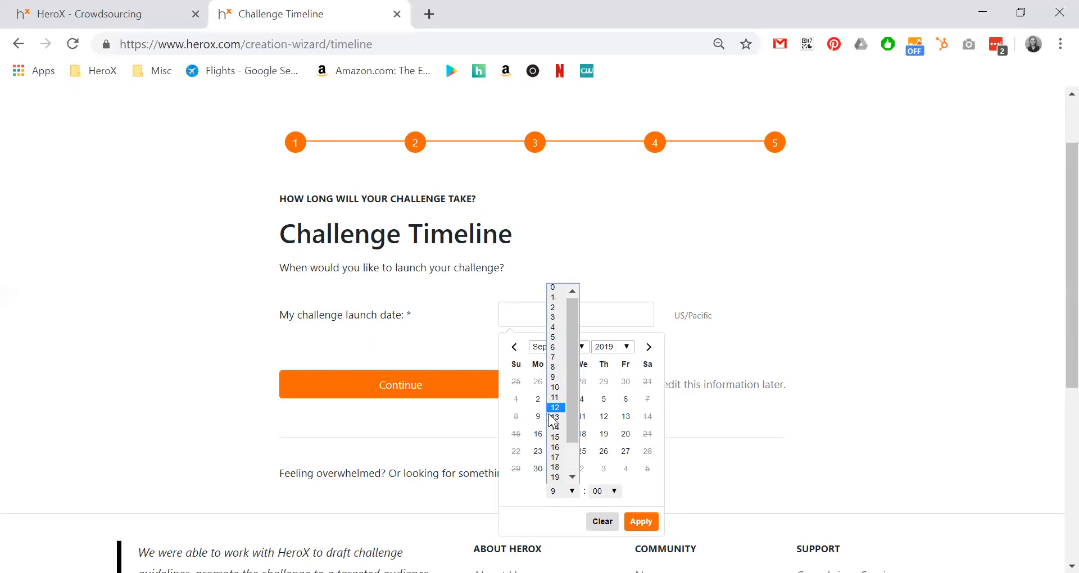
{"action": "scroll", "coordinate": [557, 444], "scroll_direction": "down", "scroll_amount": 2}
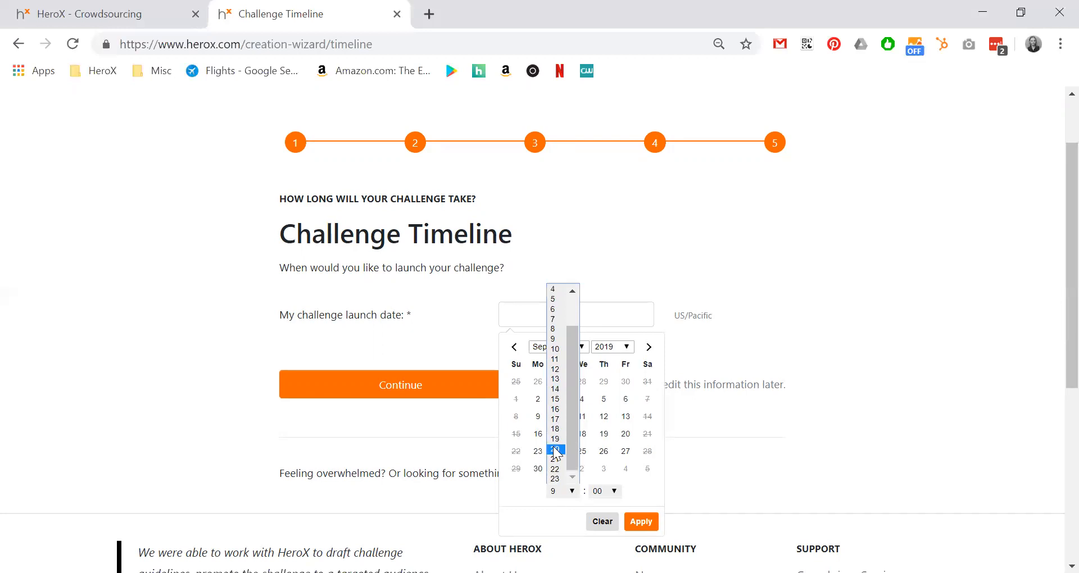
{"action": "left_click", "coordinate": [555, 369]}
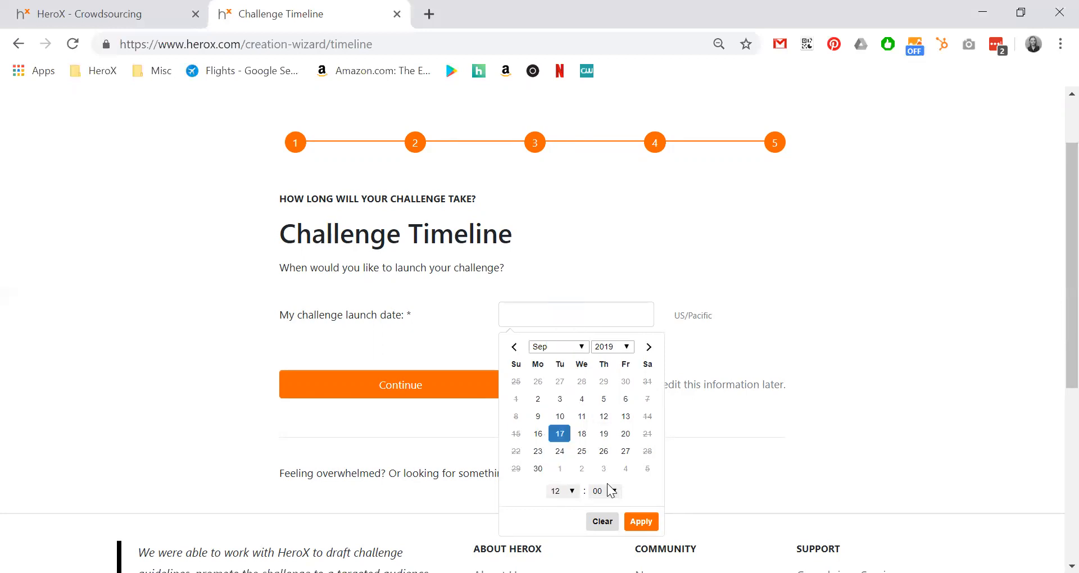
{"action": "left_click", "coordinate": [640, 522]}
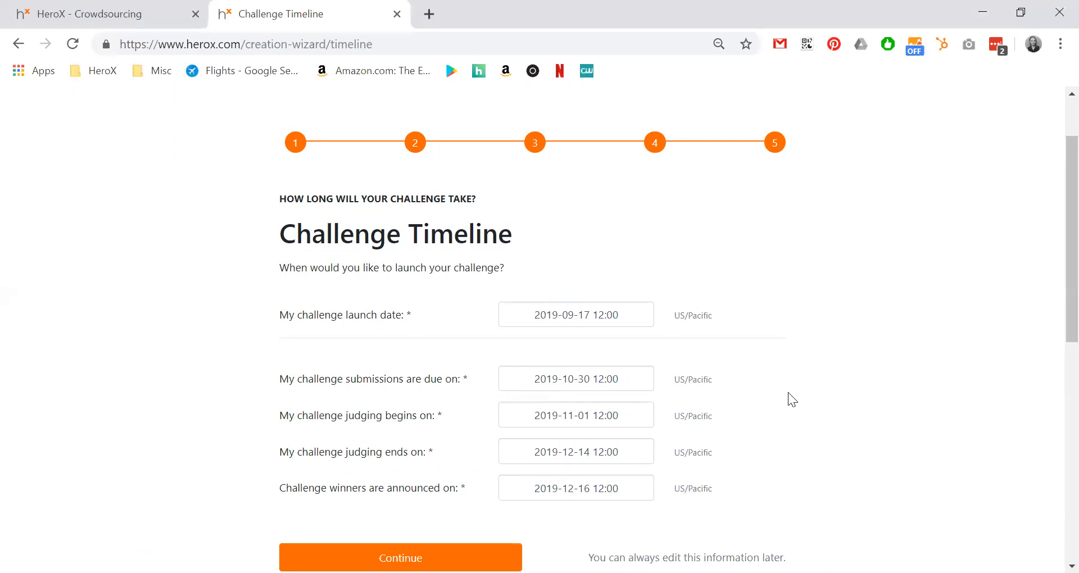
- Check the submission and judging dates, keep the proposed timeline, and finish creating the challenge
{"action": "scroll", "coordinate": [787, 392], "scroll_direction": "down", "scroll_amount": 1}
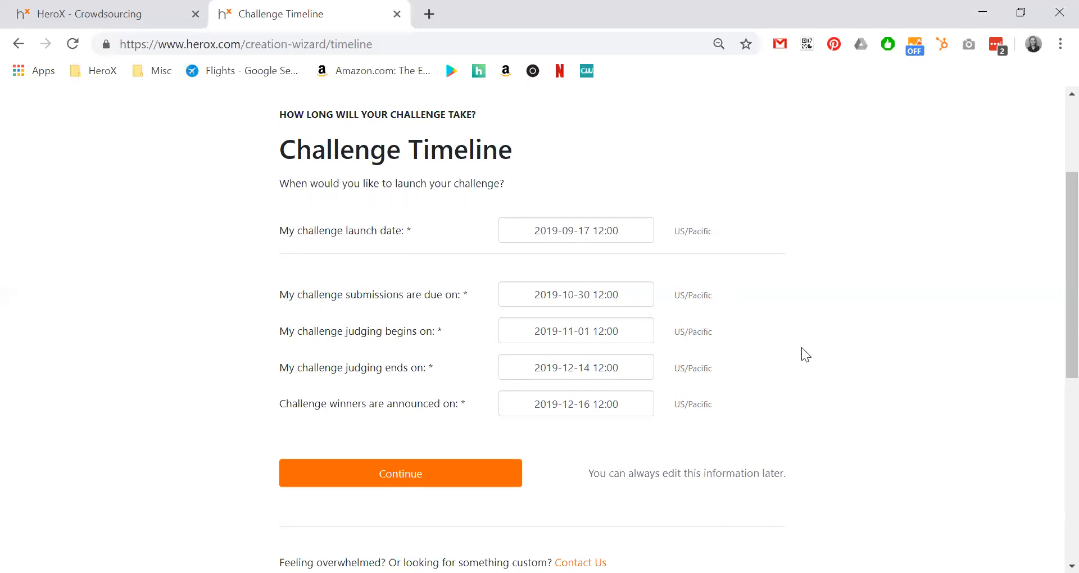
{"action": "left_click", "coordinate": [597, 298]}
{"action": "left_click", "coordinate": [677, 343]}
{"action": "left_click", "coordinate": [626, 330]}
{"action": "left_click", "coordinate": [878, 388]}
{"action": "left_click", "coordinate": [409, 476]}
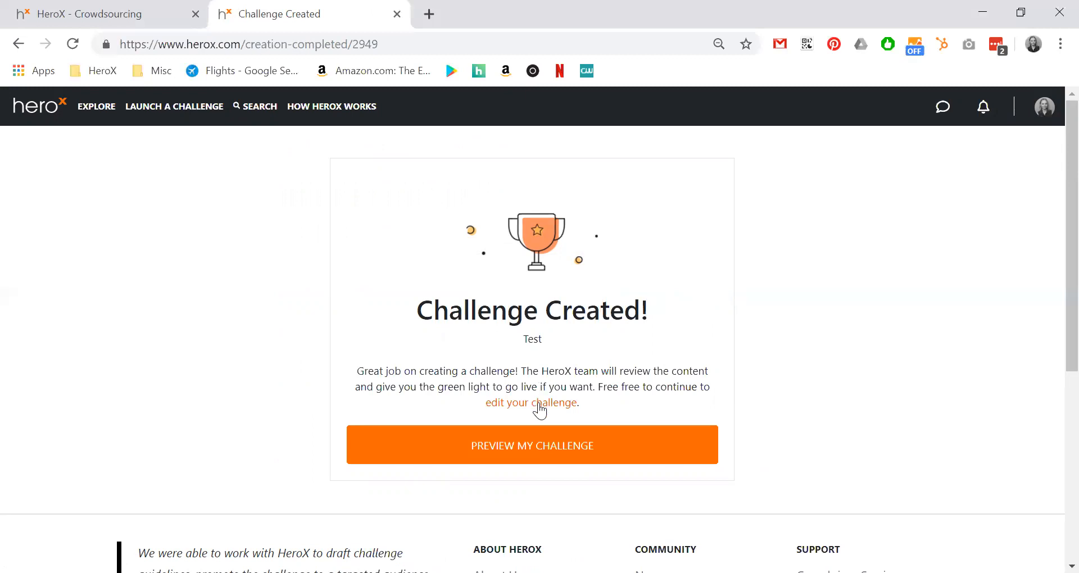
- Preview the created challenge and open its description page for editing
{"action": "left_click", "coordinate": [529, 449]}
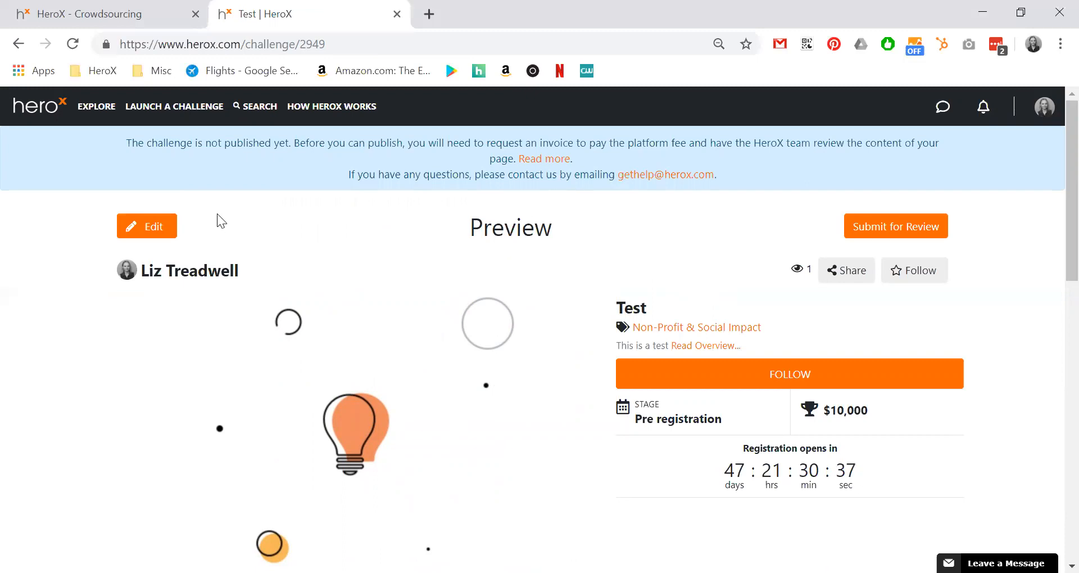
{"action": "left_click", "coordinate": [153, 228]}
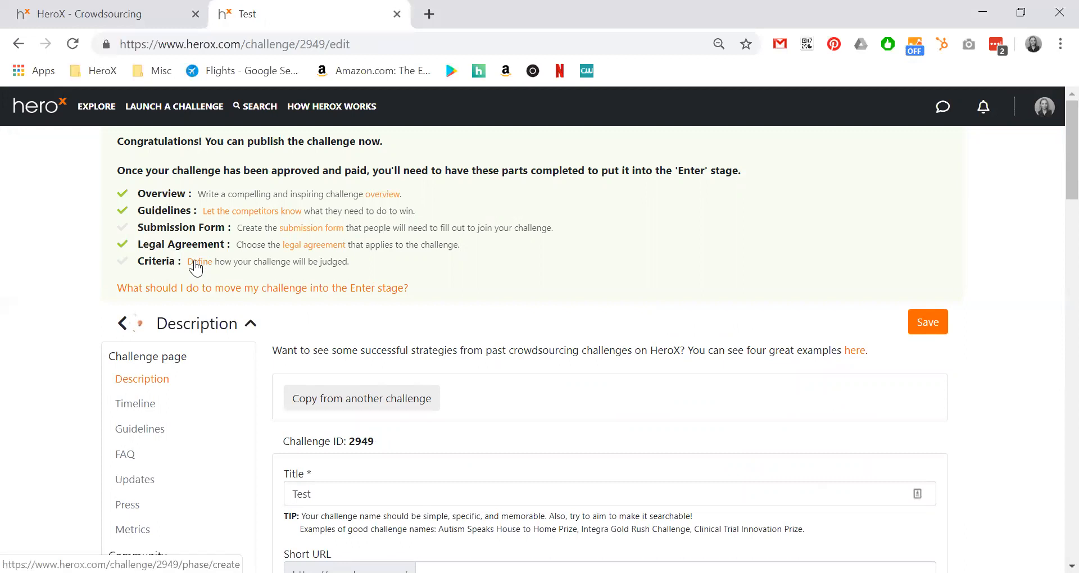
{"action": "scroll", "coordinate": [251, 286], "scroll_direction": "down", "scroll_amount": 1}
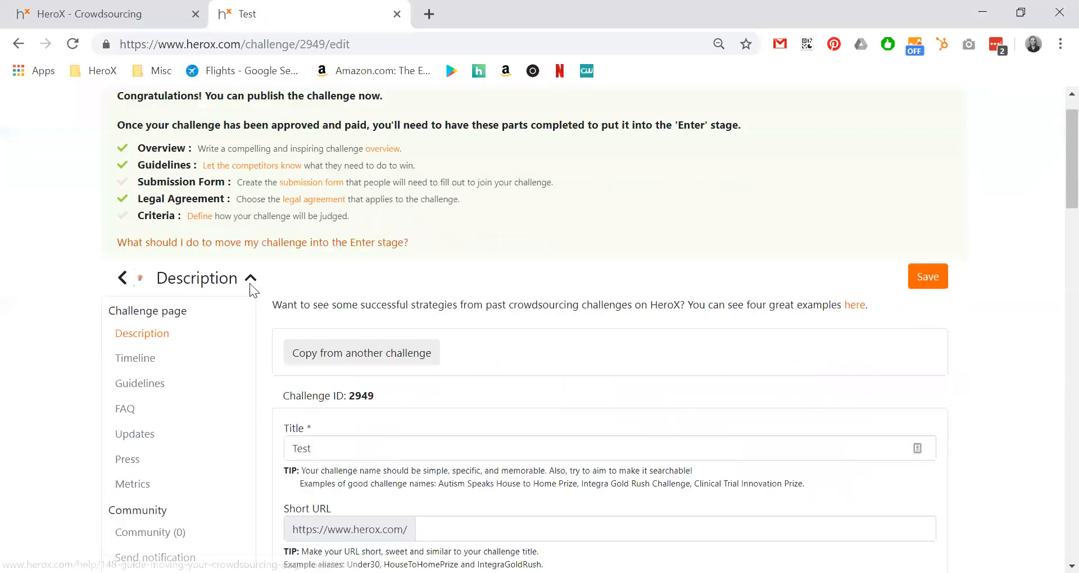